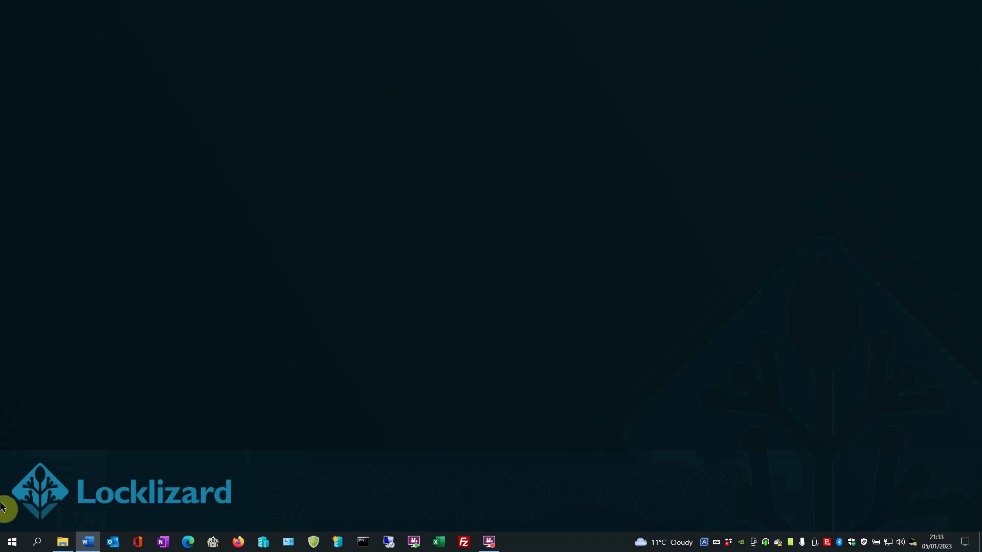
In File Explorer, make a secure PDF from Access-Overview.pdf in the _1Demo Files folder and publish it without a custom branding image.
click(63, 542)
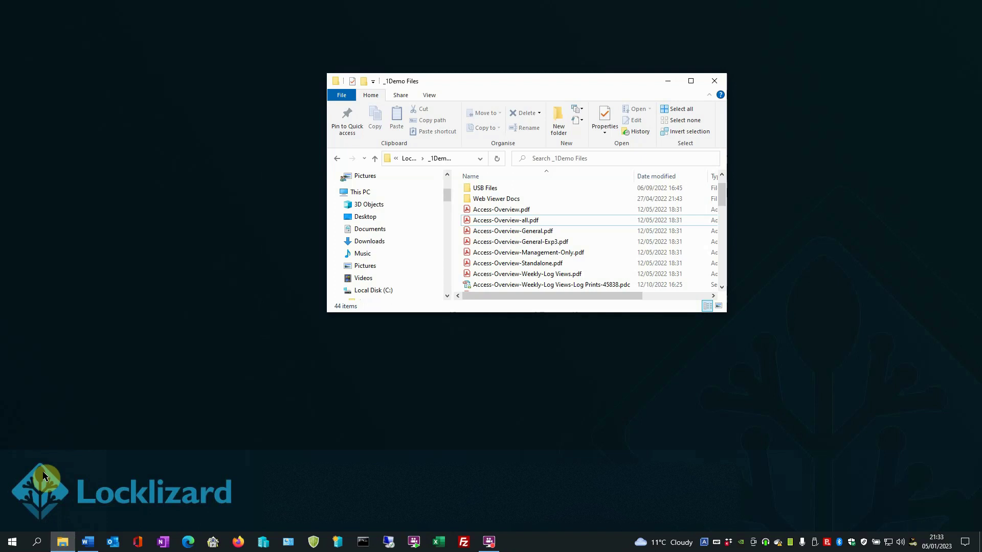
right_click(498, 209)
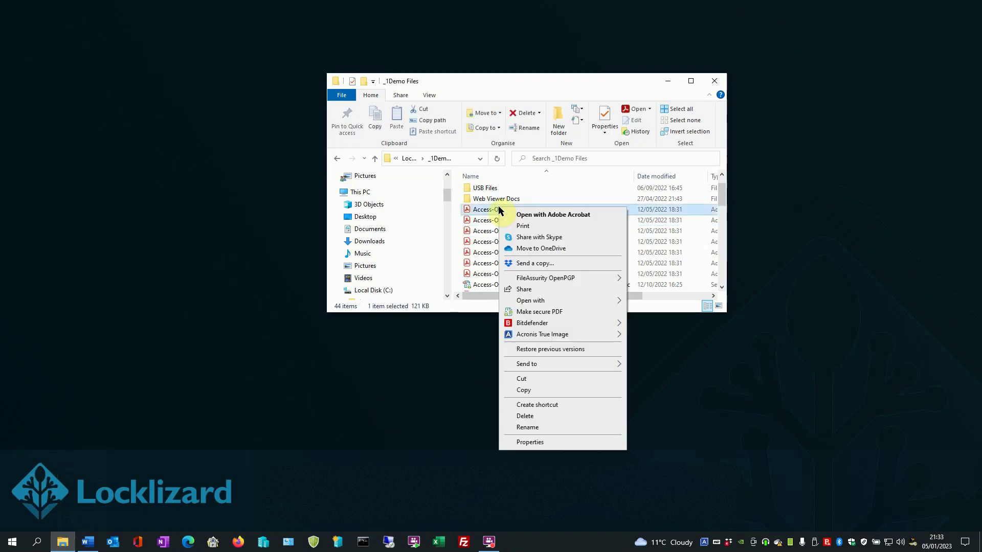
click(549, 312)
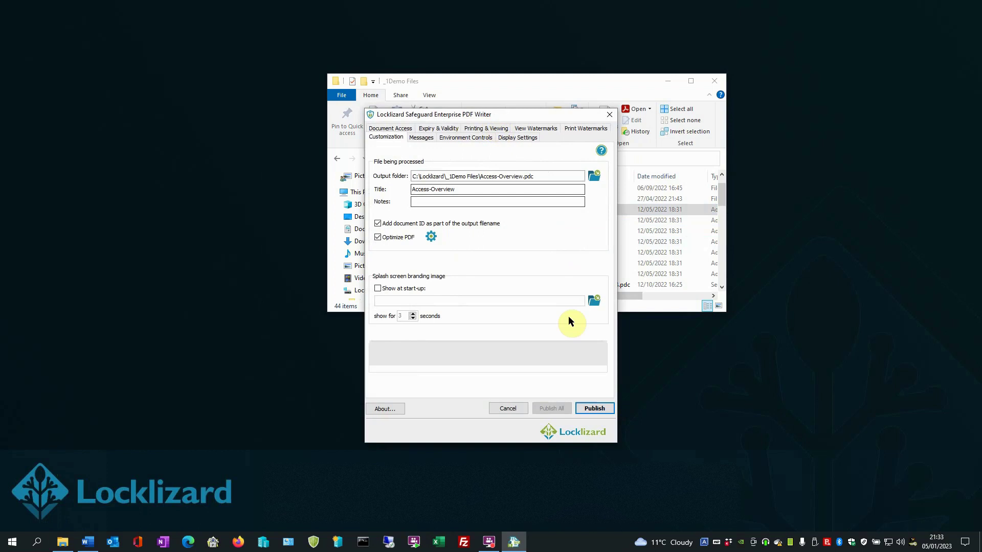
click(595, 409)
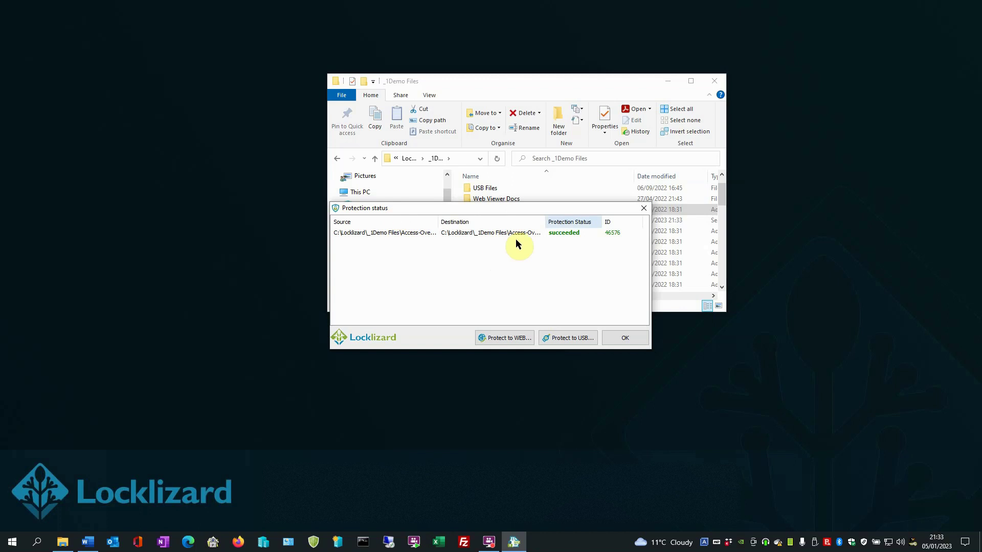
click(623, 335)
Open the protected file Access-Overview-46576.pdc to check the viewer's default branding, and close it.
click(546, 221)
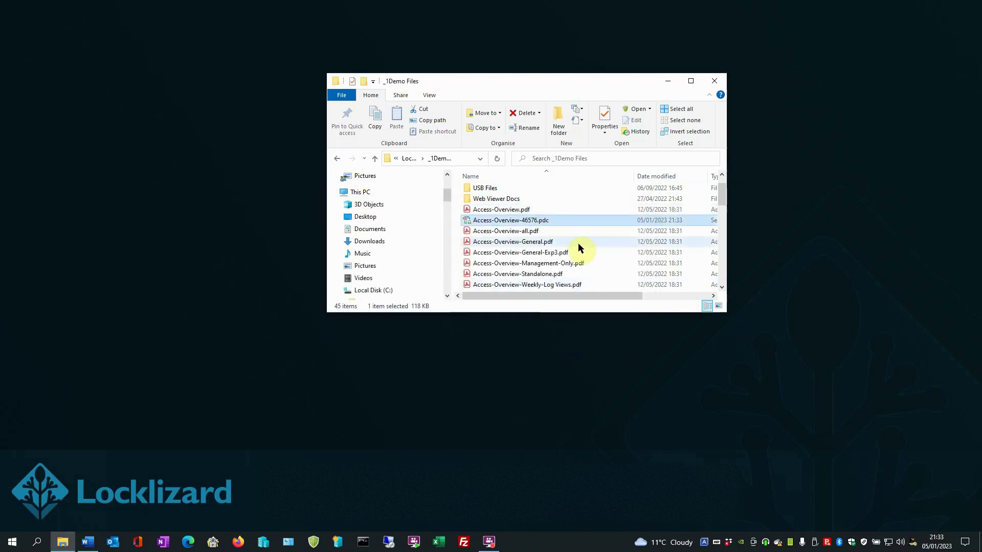
double_click(492, 223)
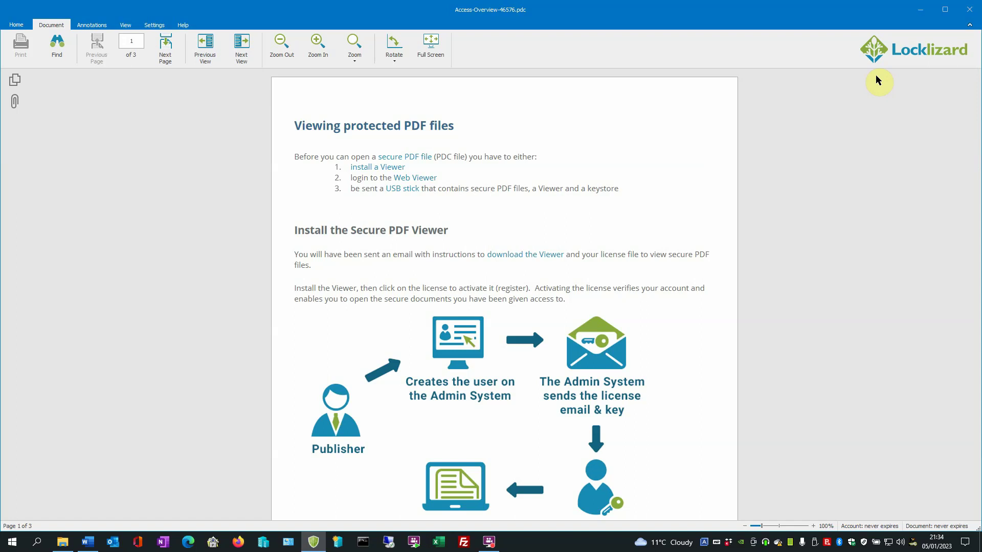
click(969, 10)
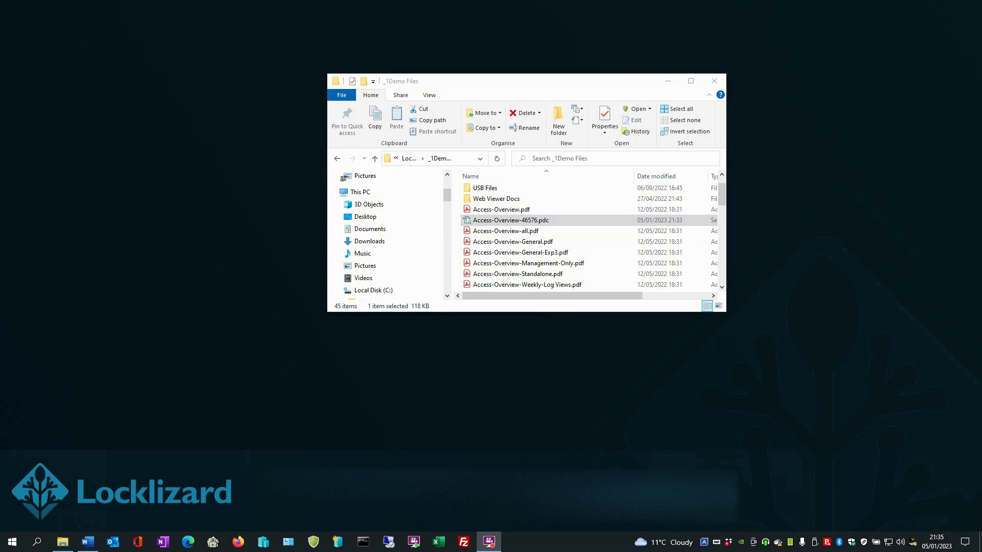
click(508, 231)
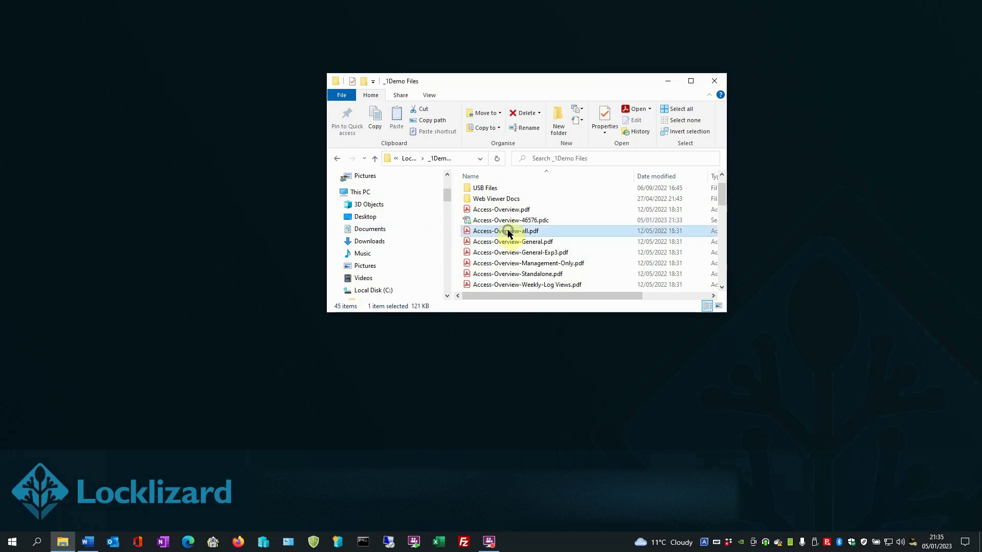
right_click(508, 232)
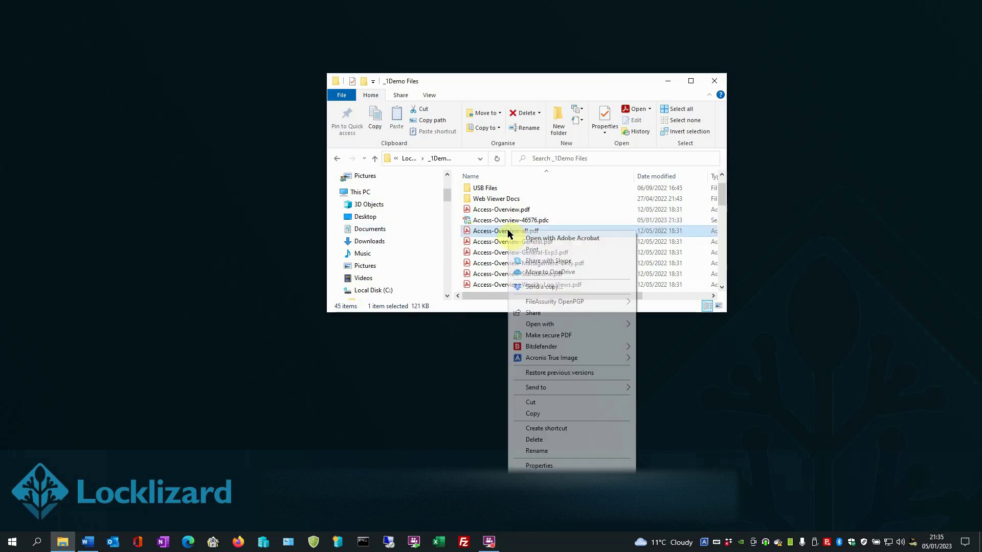
click(553, 336)
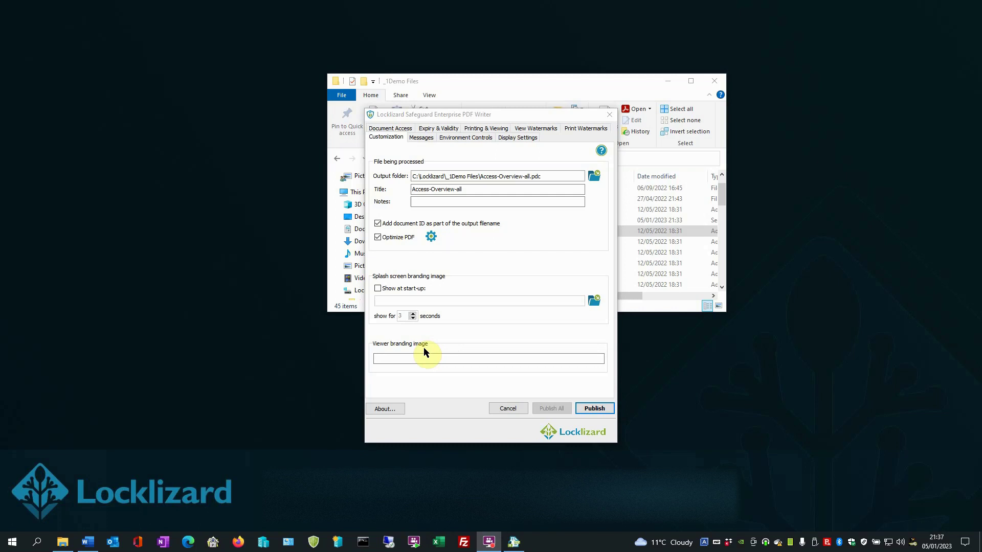
click(424, 358)
text(https://www.mywebsite.com/Images/logo.jpg)
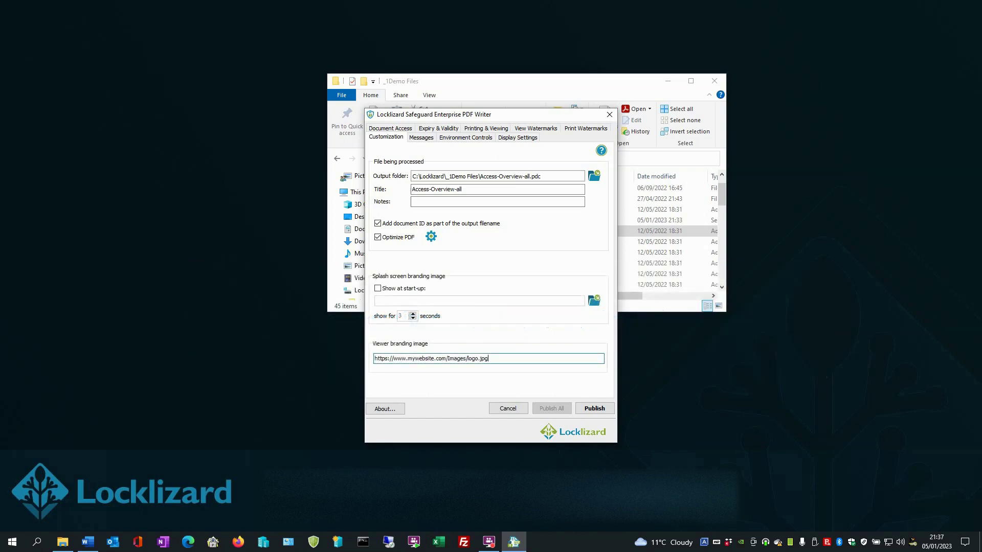
click(594, 409)
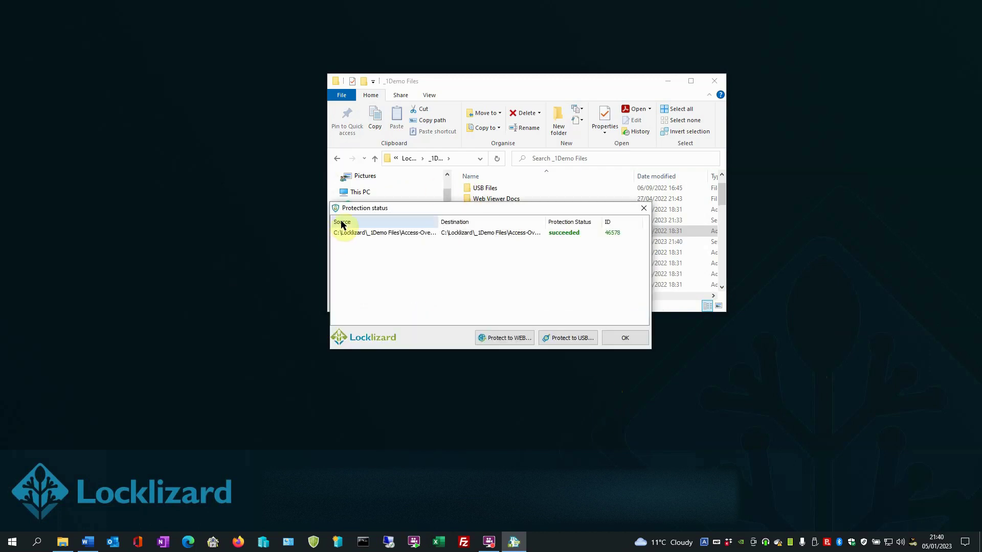
click(625, 340)
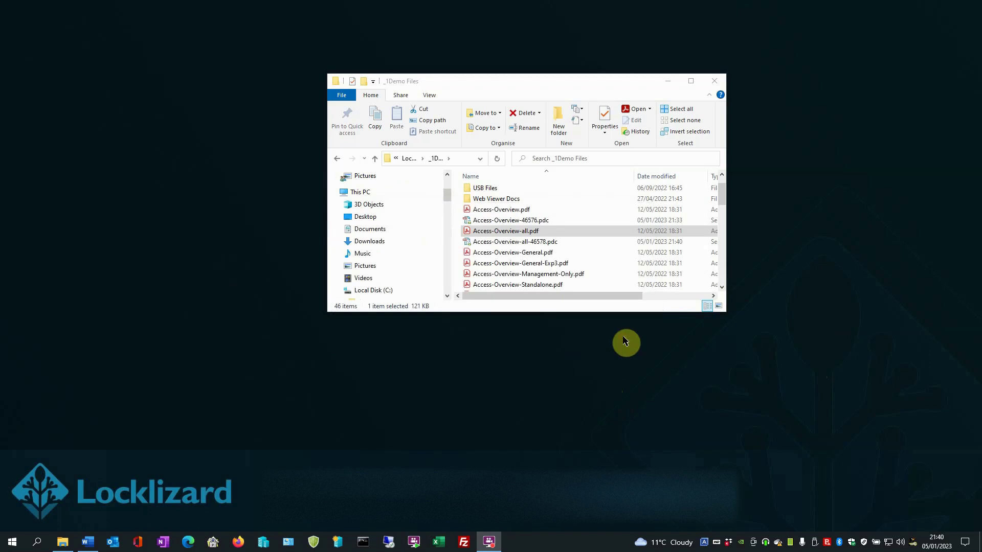
View the branding logo in the protected file Access-Overview-all-46578.pdc, close the document and minimize the folder window.
click(497, 245)
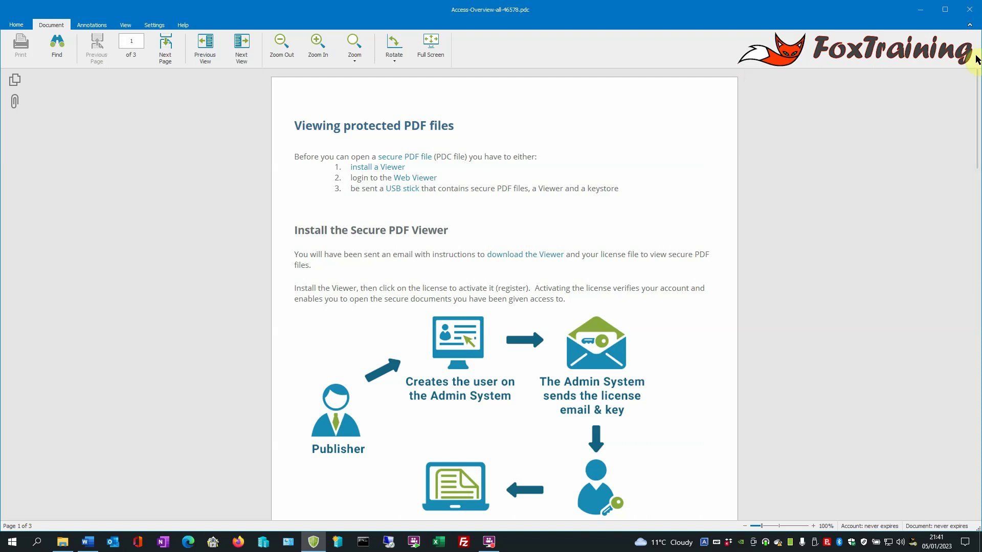
click(961, 16)
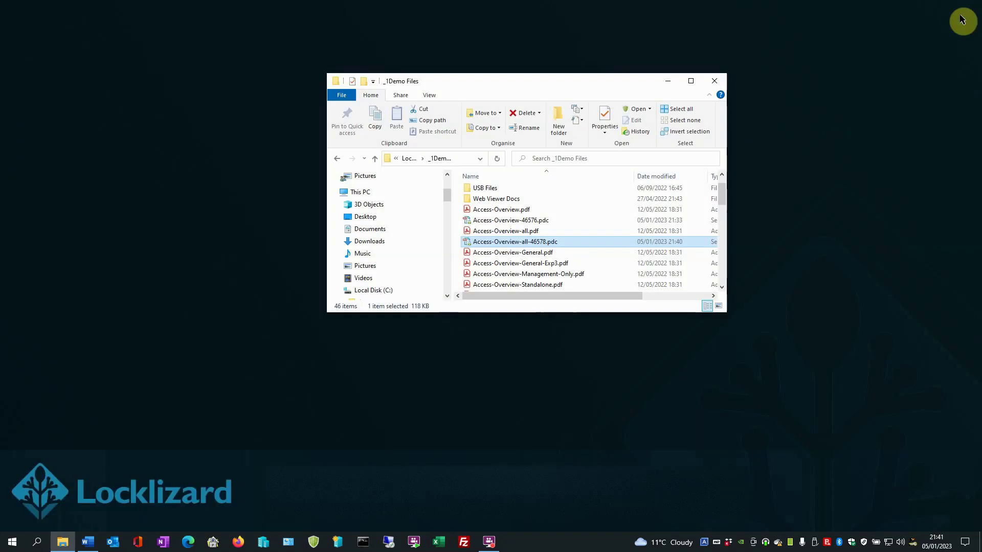
click(666, 79)
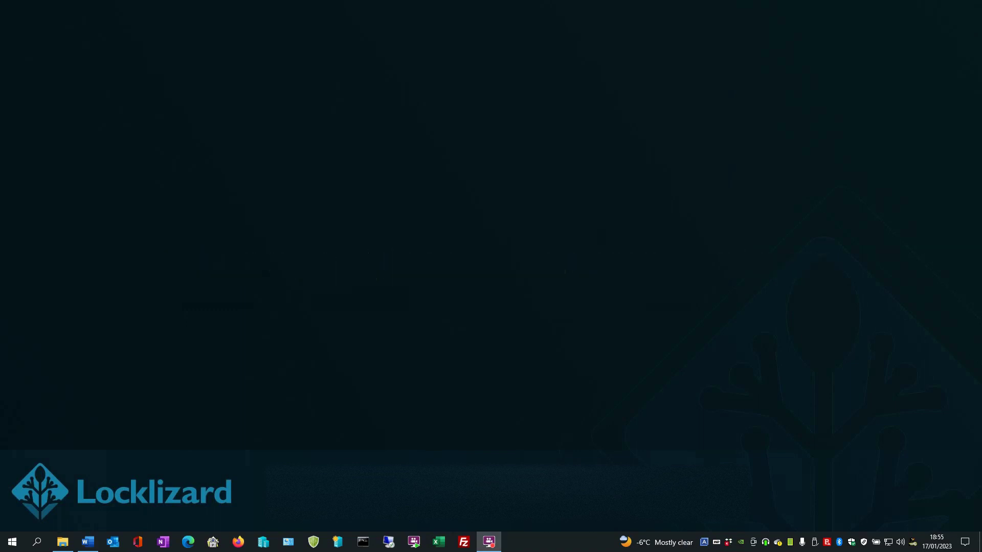
Bring back the _1Demo Files folder and start making a secure PDF from Access-Overview-General.pdf.
click(64, 541)
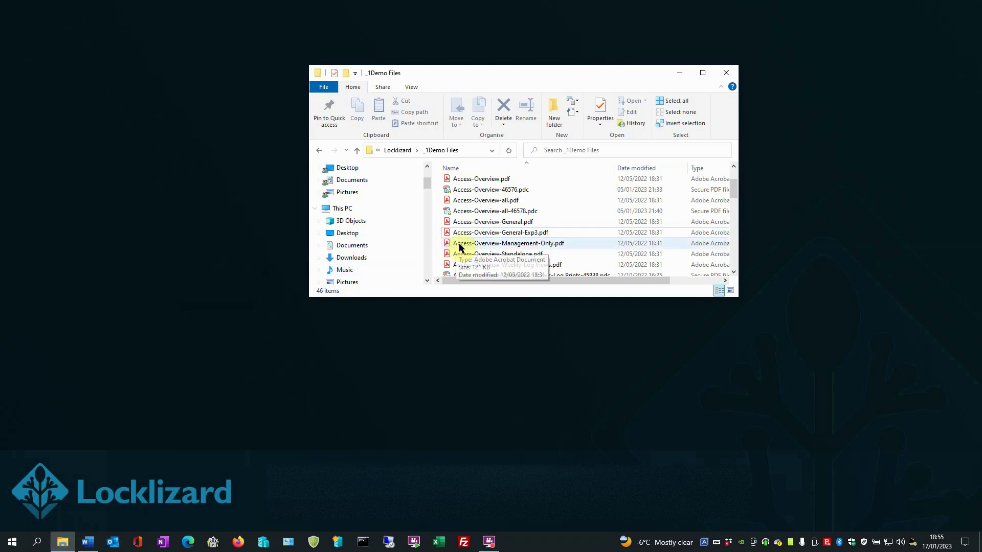
click(481, 223)
right_click(480, 223)
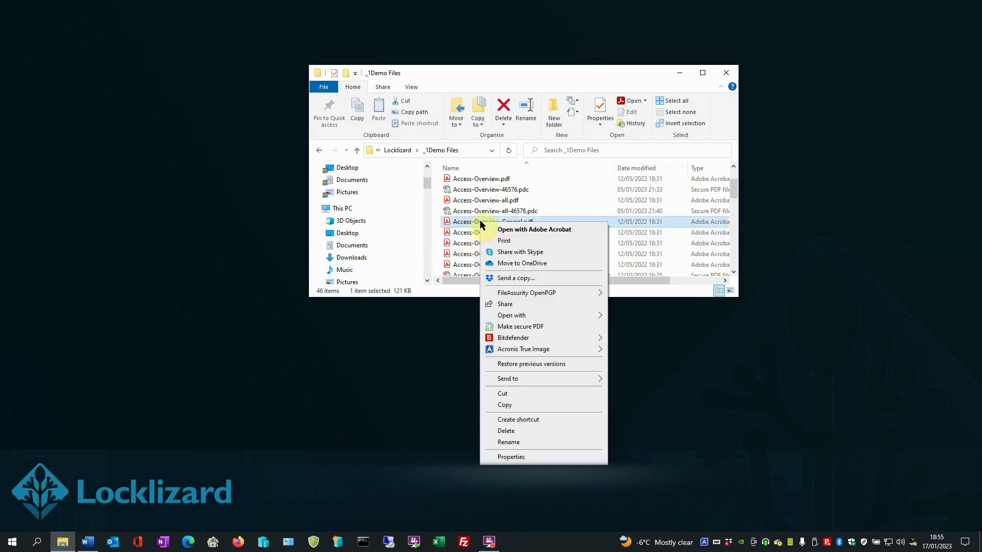
click(515, 330)
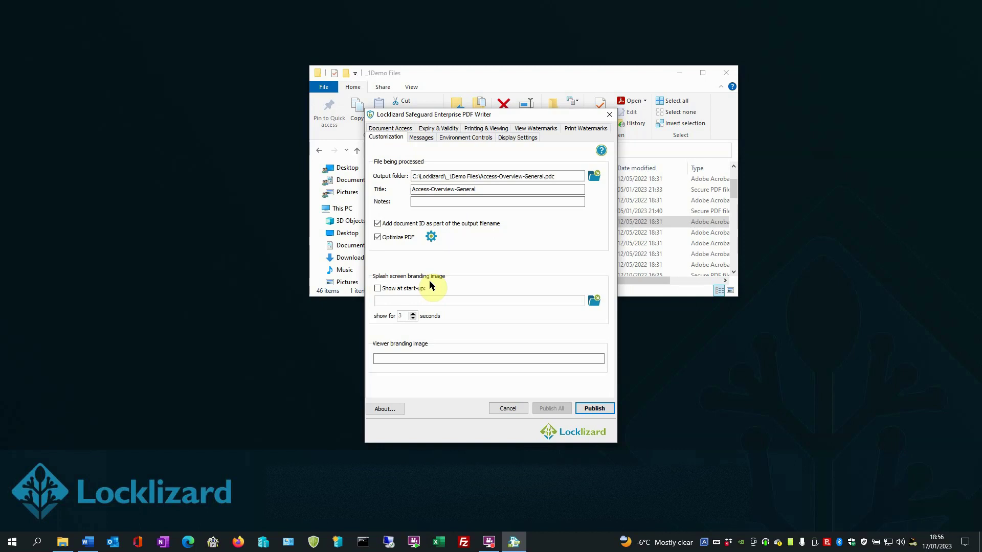
Enable the start-up splash screen with the image C:\foxtraining3.jpg and publish the protected PDF.
click(377, 288)
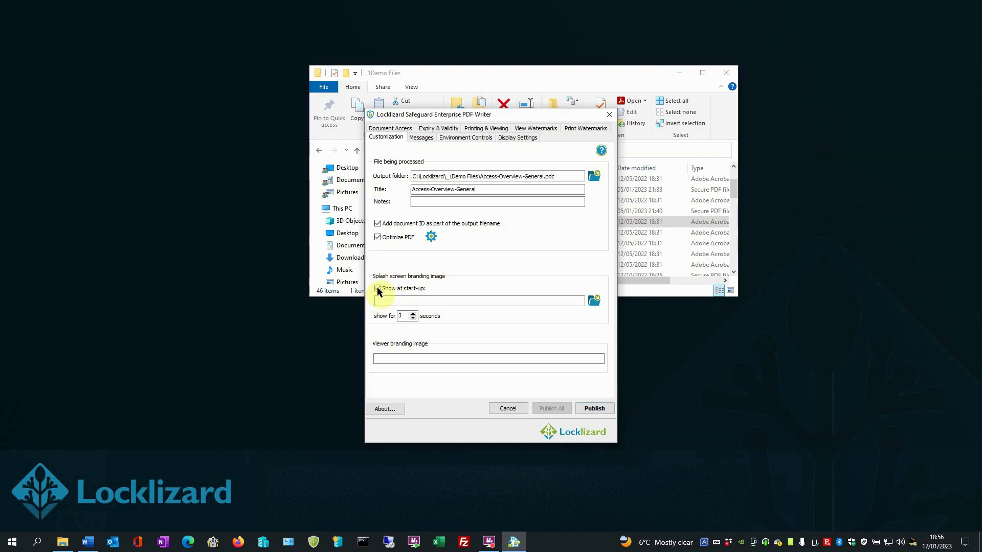
click(377, 289)
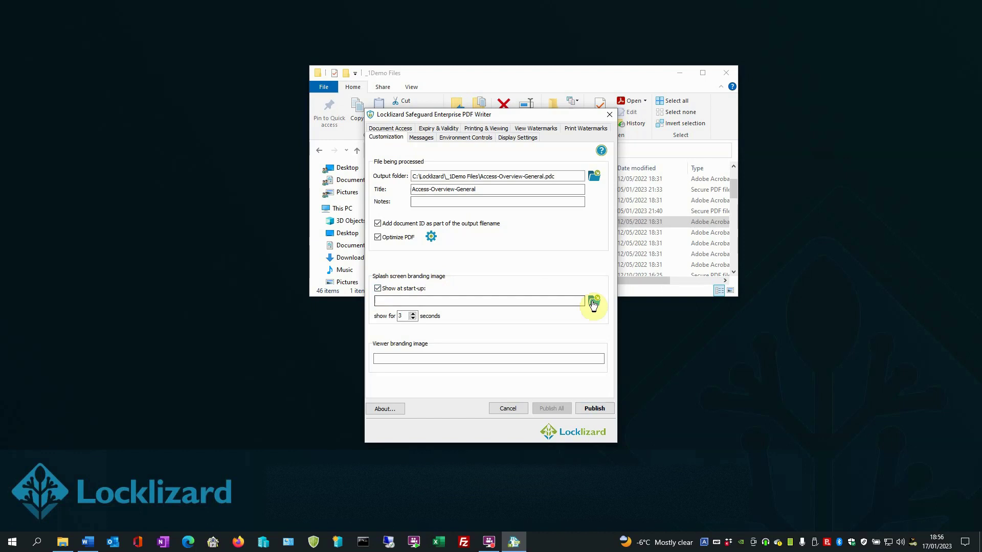
click(593, 303)
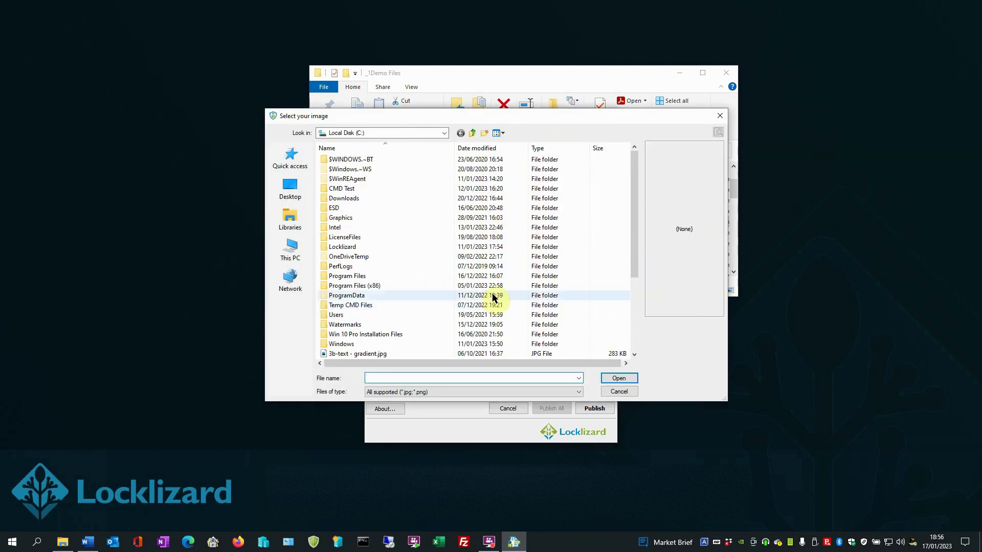
scroll(473, 297, down, 2)
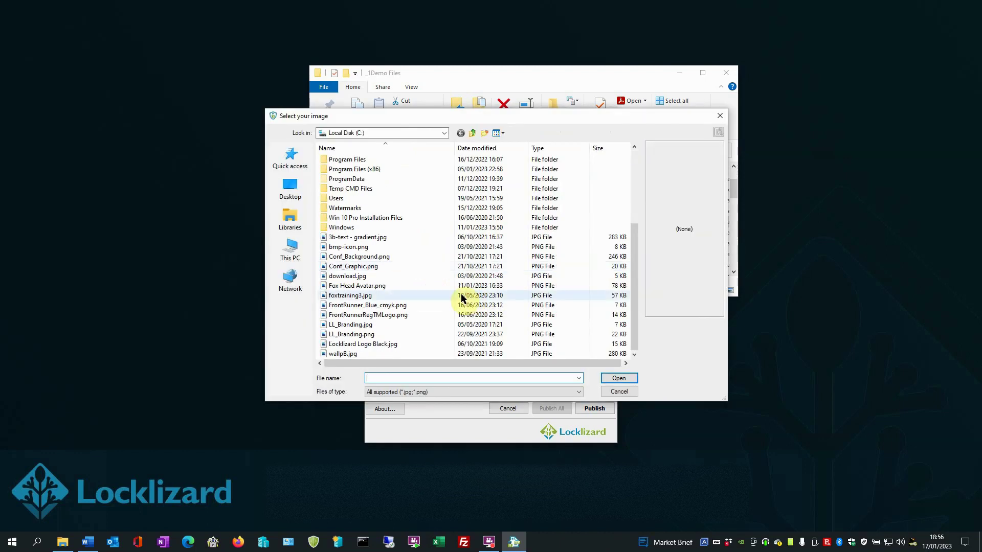
click(358, 296)
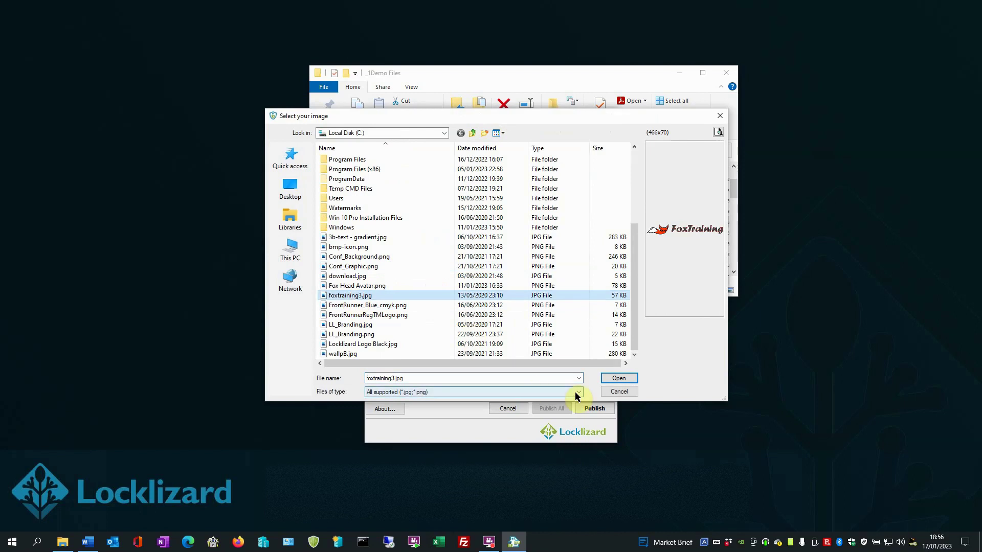
click(615, 378)
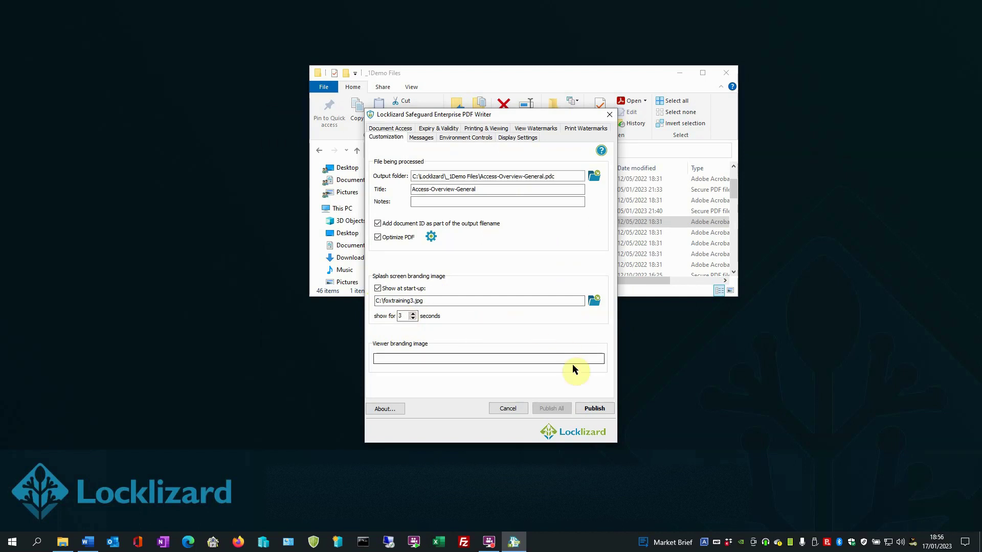
click(587, 407)
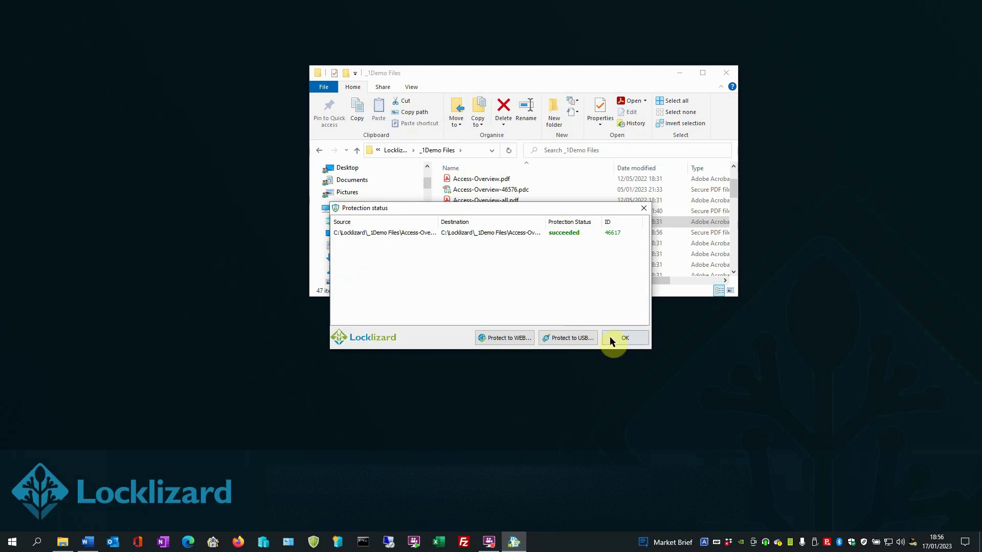
click(611, 338)
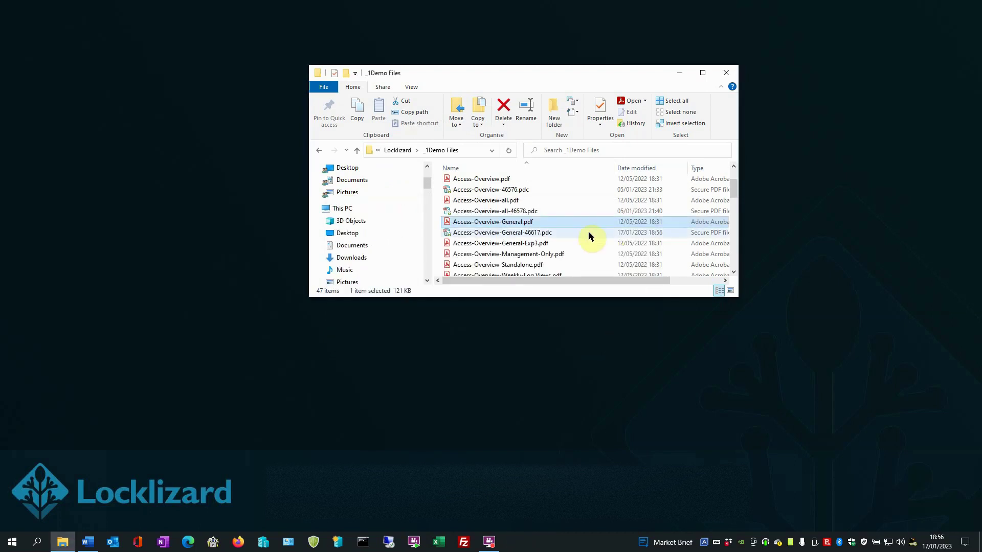
Open Access-Overview-General-46617.pdc to check its splash screen and first page, and close the document and minimize the folder window.
click(489, 234)
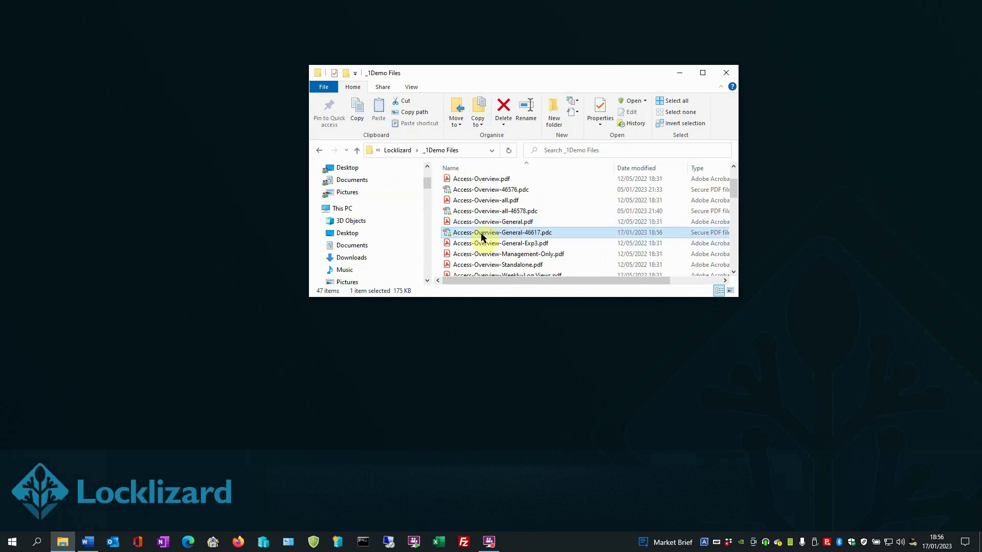
double_click(482, 236)
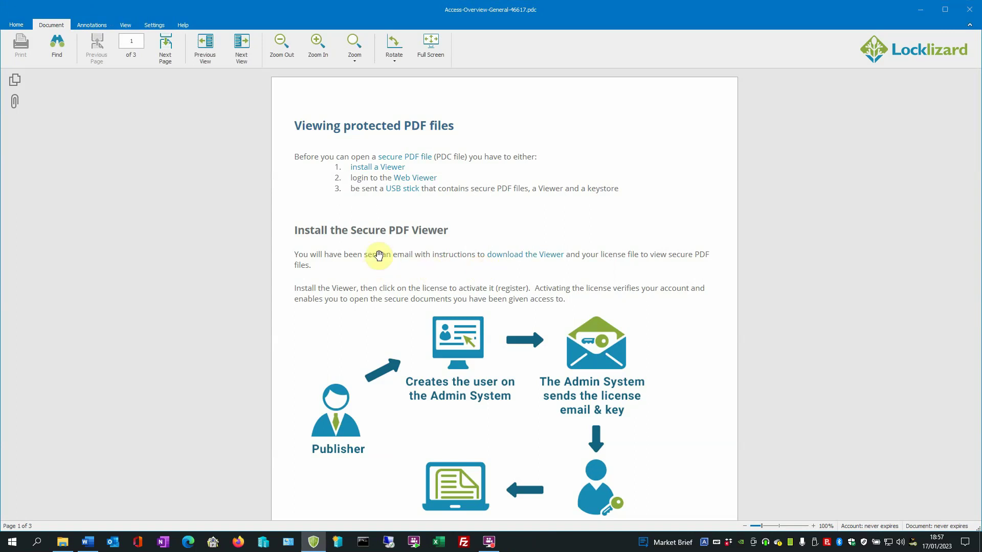
scroll(658, 209, down, 4)
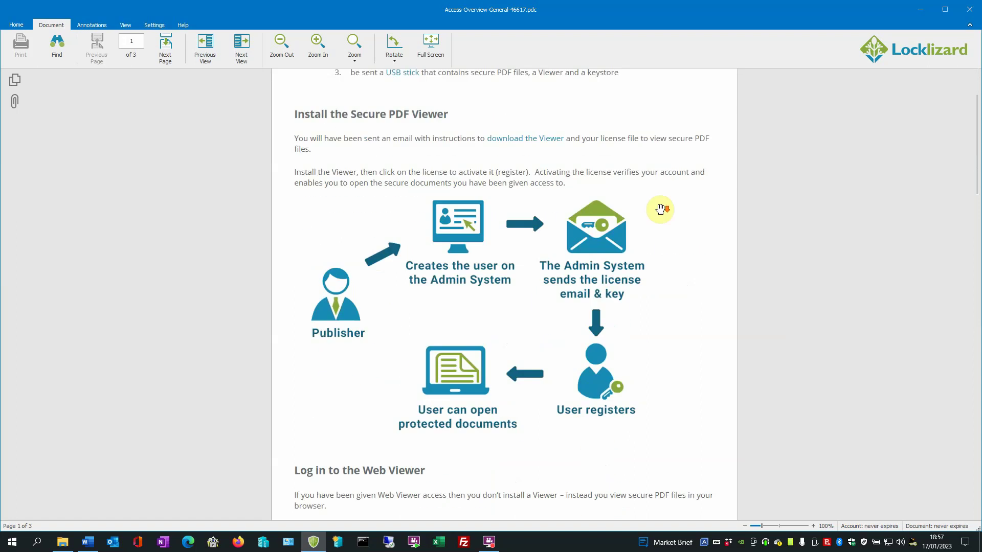
scroll(660, 209, up, 4)
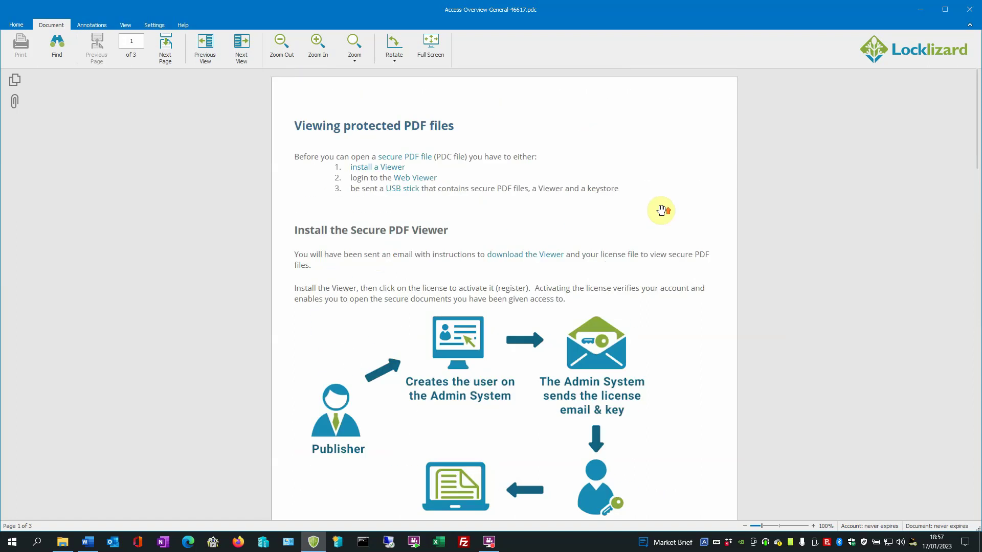
scroll(661, 210, down, 2)
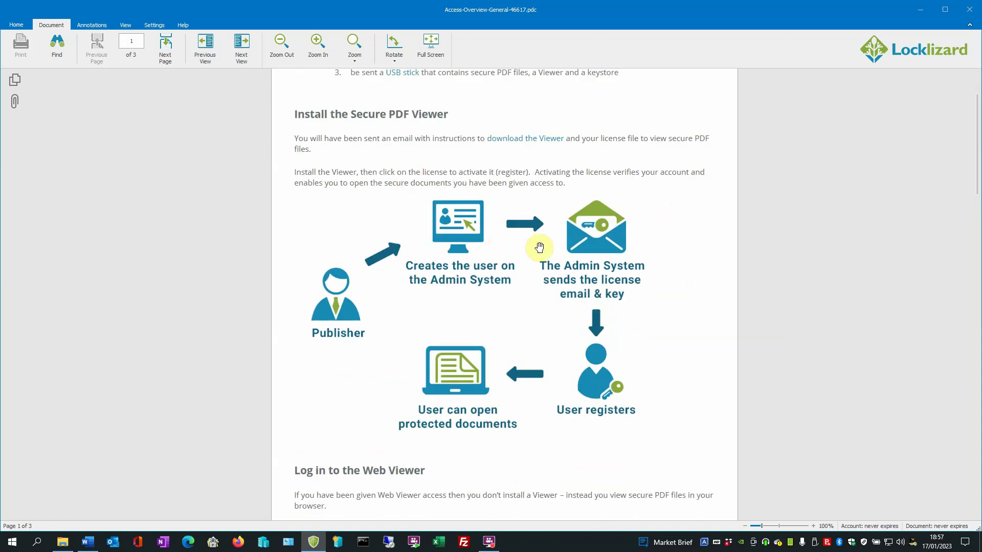
click(971, 10)
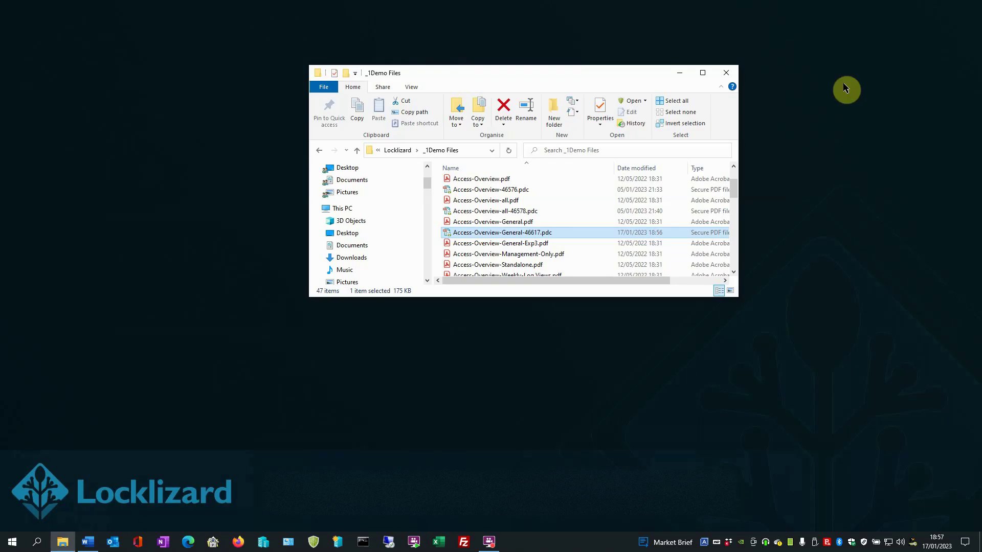
click(681, 73)
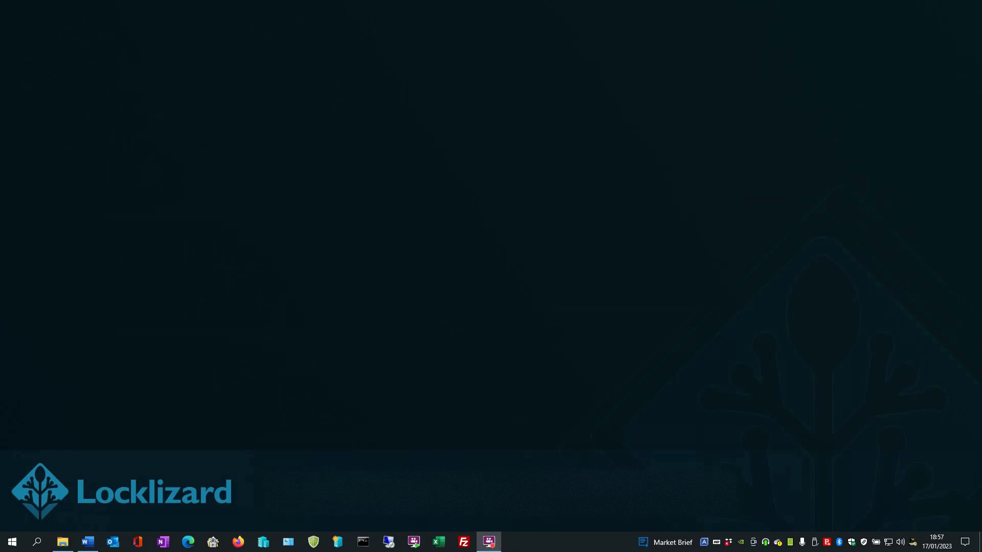